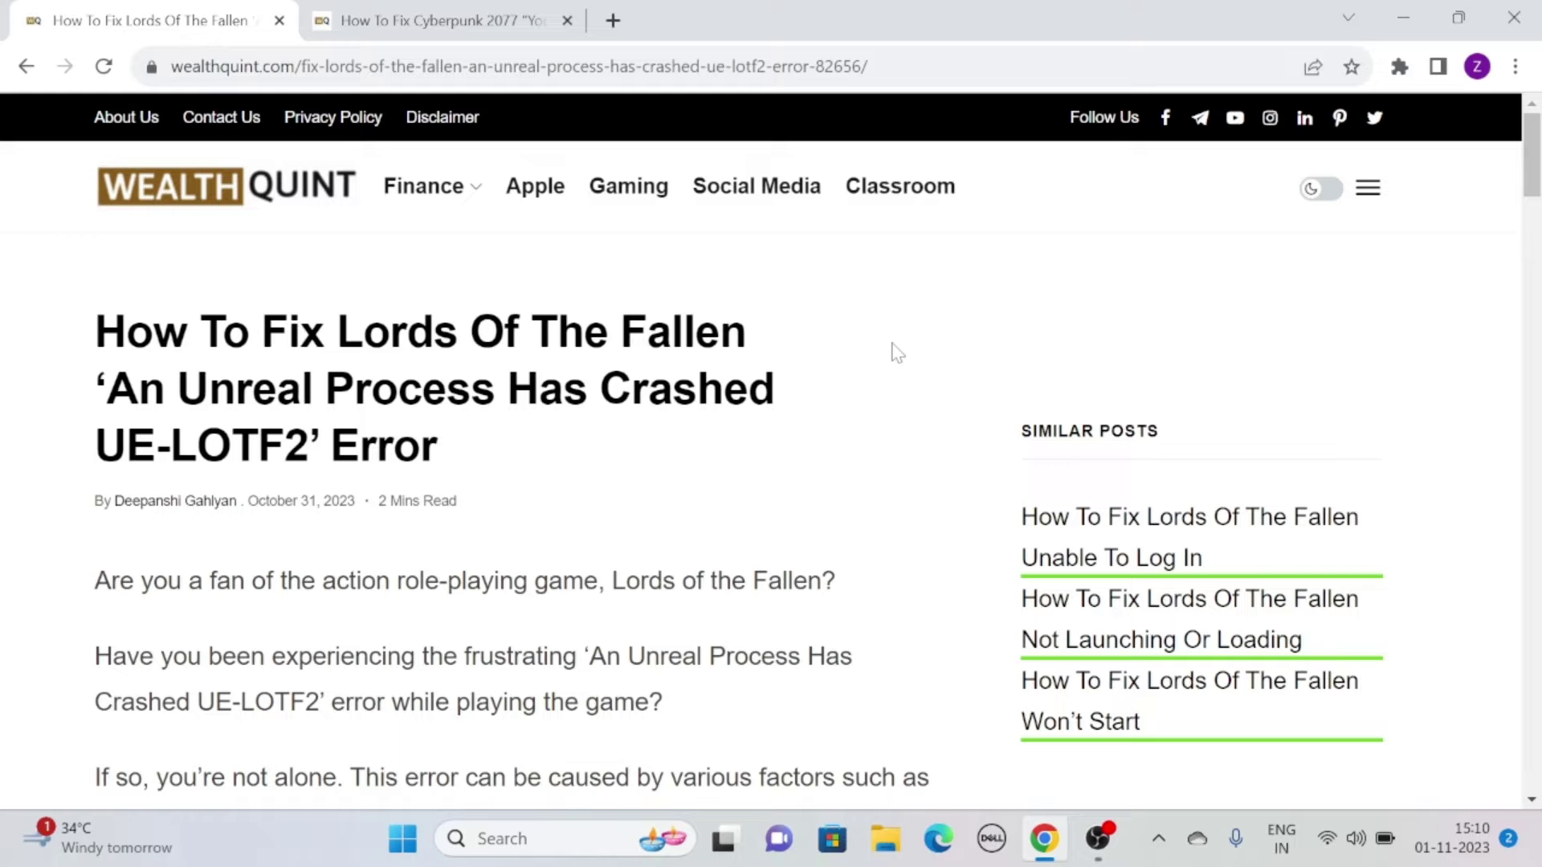
{"action": "scroll", "coordinate": [897, 352], "scroll_direction": "down", "scroll_amount": 3}
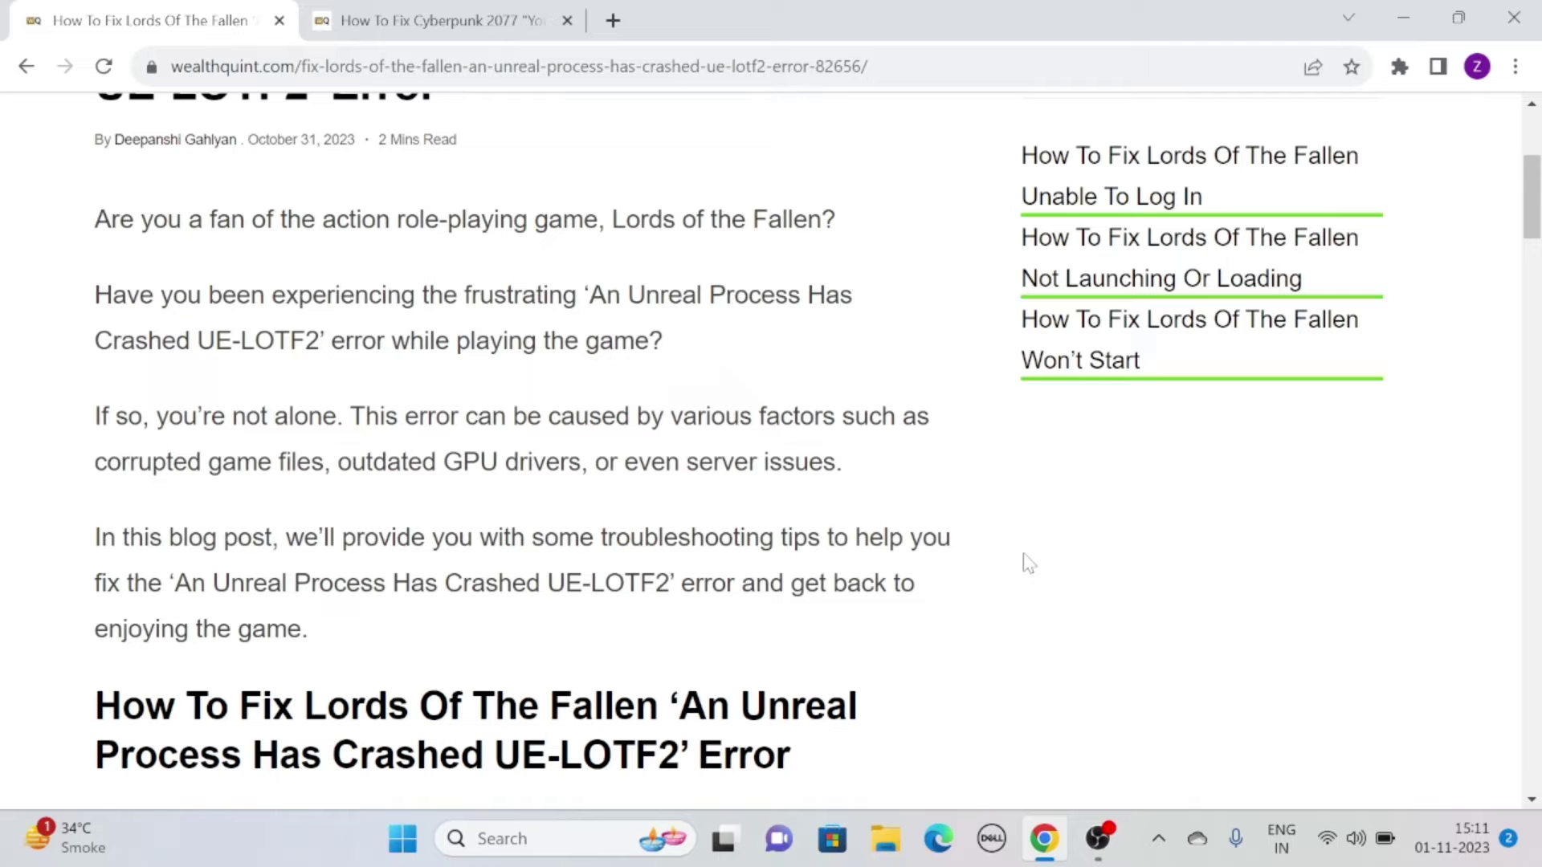
{"action": "scroll", "coordinate": [1028, 563], "scroll_direction": "down", "scroll_amount": 3}
{"action": "scroll", "coordinate": [1028, 563], "scroll_direction": "down", "scroll_amount": 3}
{"action": "scroll", "coordinate": [1028, 563], "scroll_direction": "down", "scroll_amount": 2}
{"action": "scroll", "coordinate": [1028, 563], "scroll_direction": "down", "scroll_amount": 1}
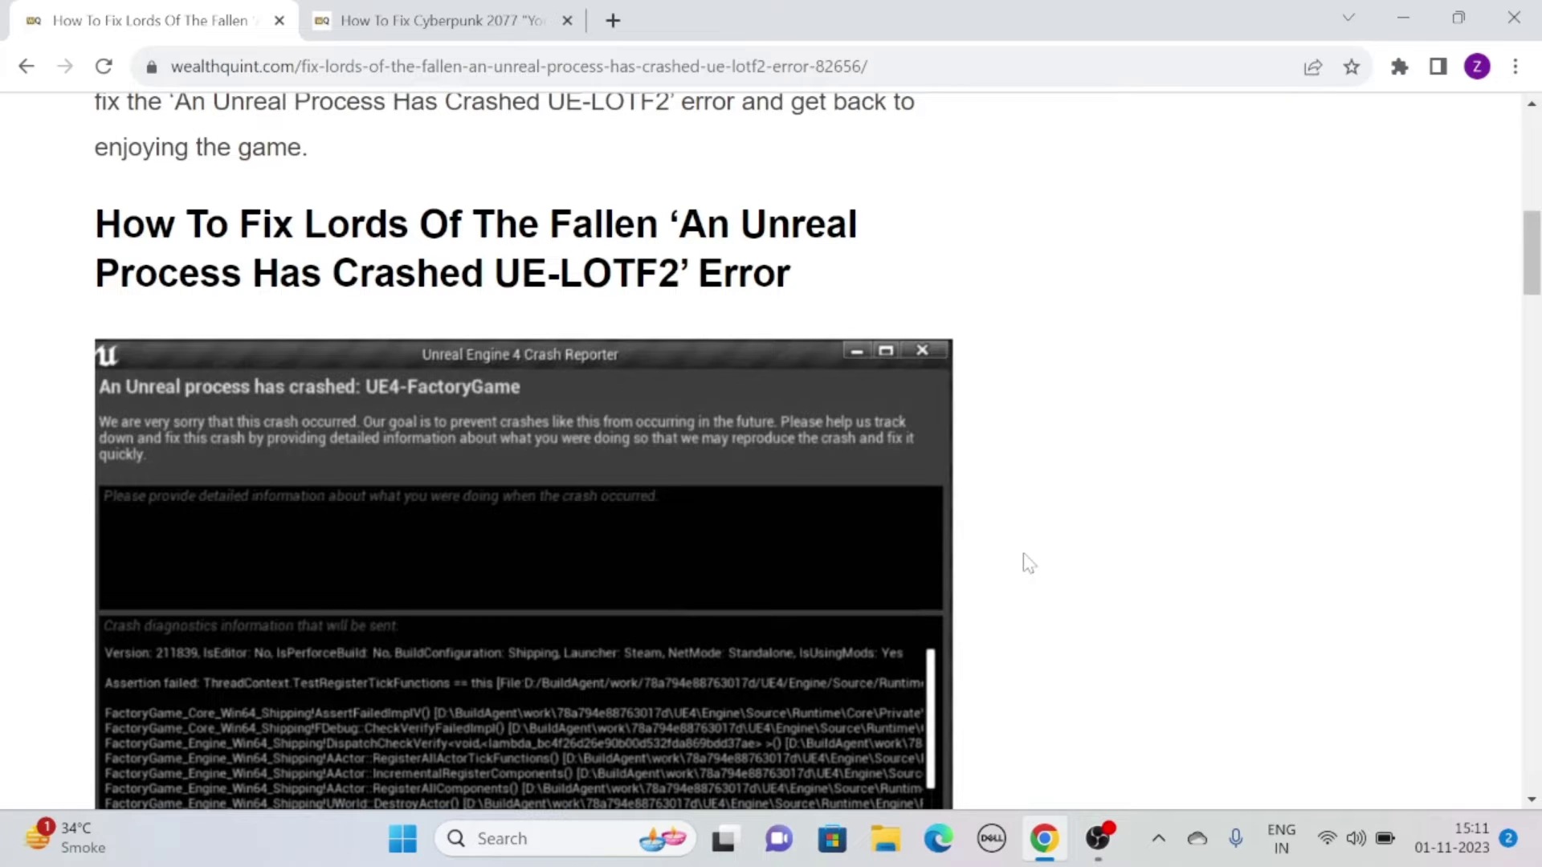
{"action": "scroll", "coordinate": [1027, 563], "scroll_direction": "down", "scroll_amount": 1}
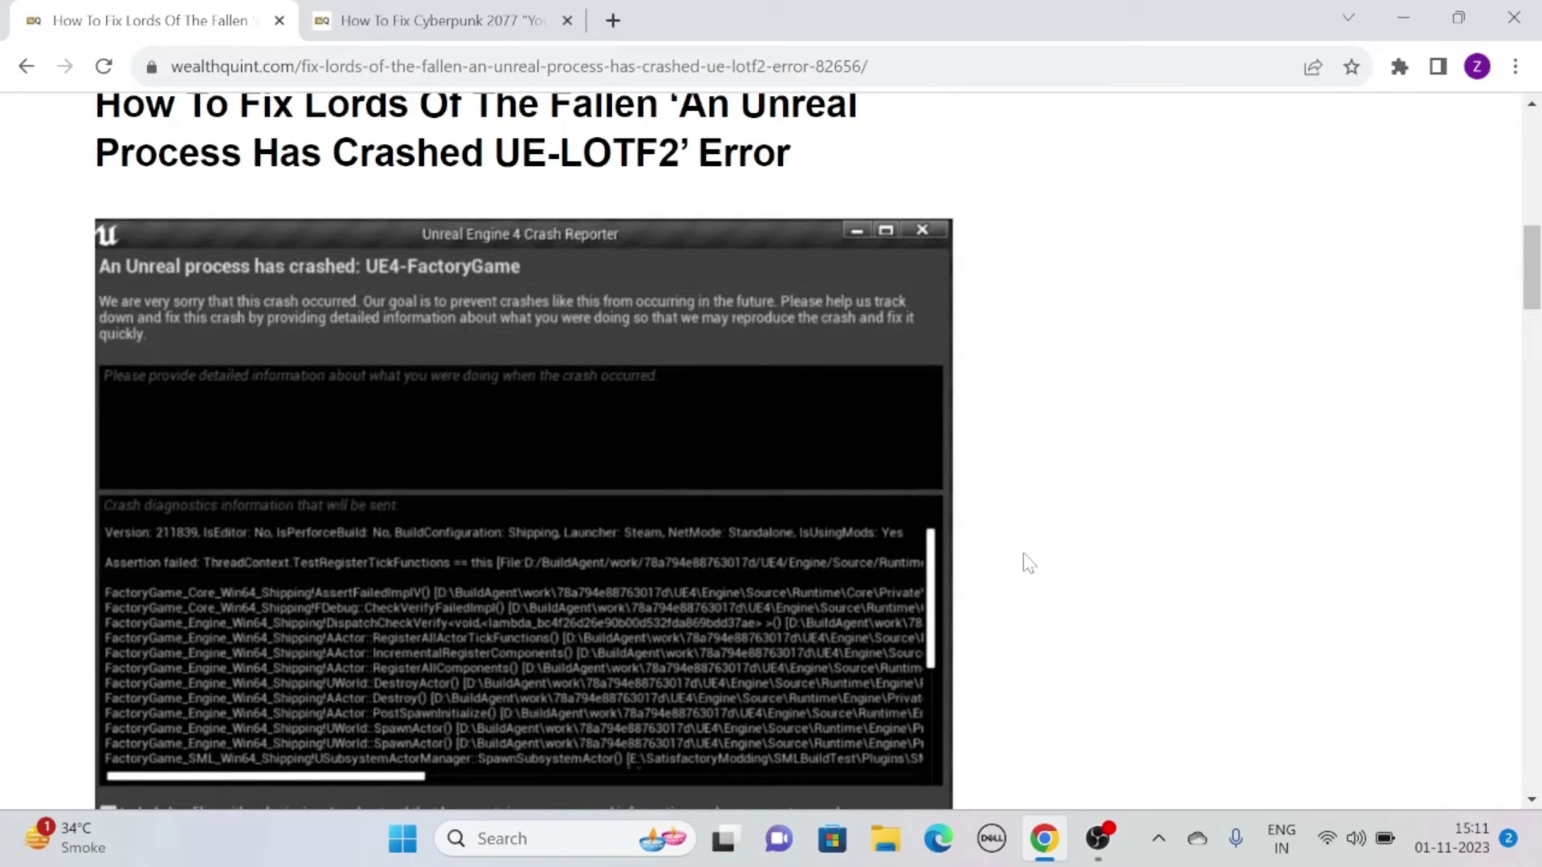
{"action": "scroll", "coordinate": [1029, 563], "scroll_direction": "down", "scroll_amount": 3}
{"action": "scroll", "coordinate": [1027, 562], "scroll_direction": "down", "scroll_amount": 2}
{"action": "scroll", "coordinate": [1028, 563], "scroll_direction": "down", "scroll_amount": 1}
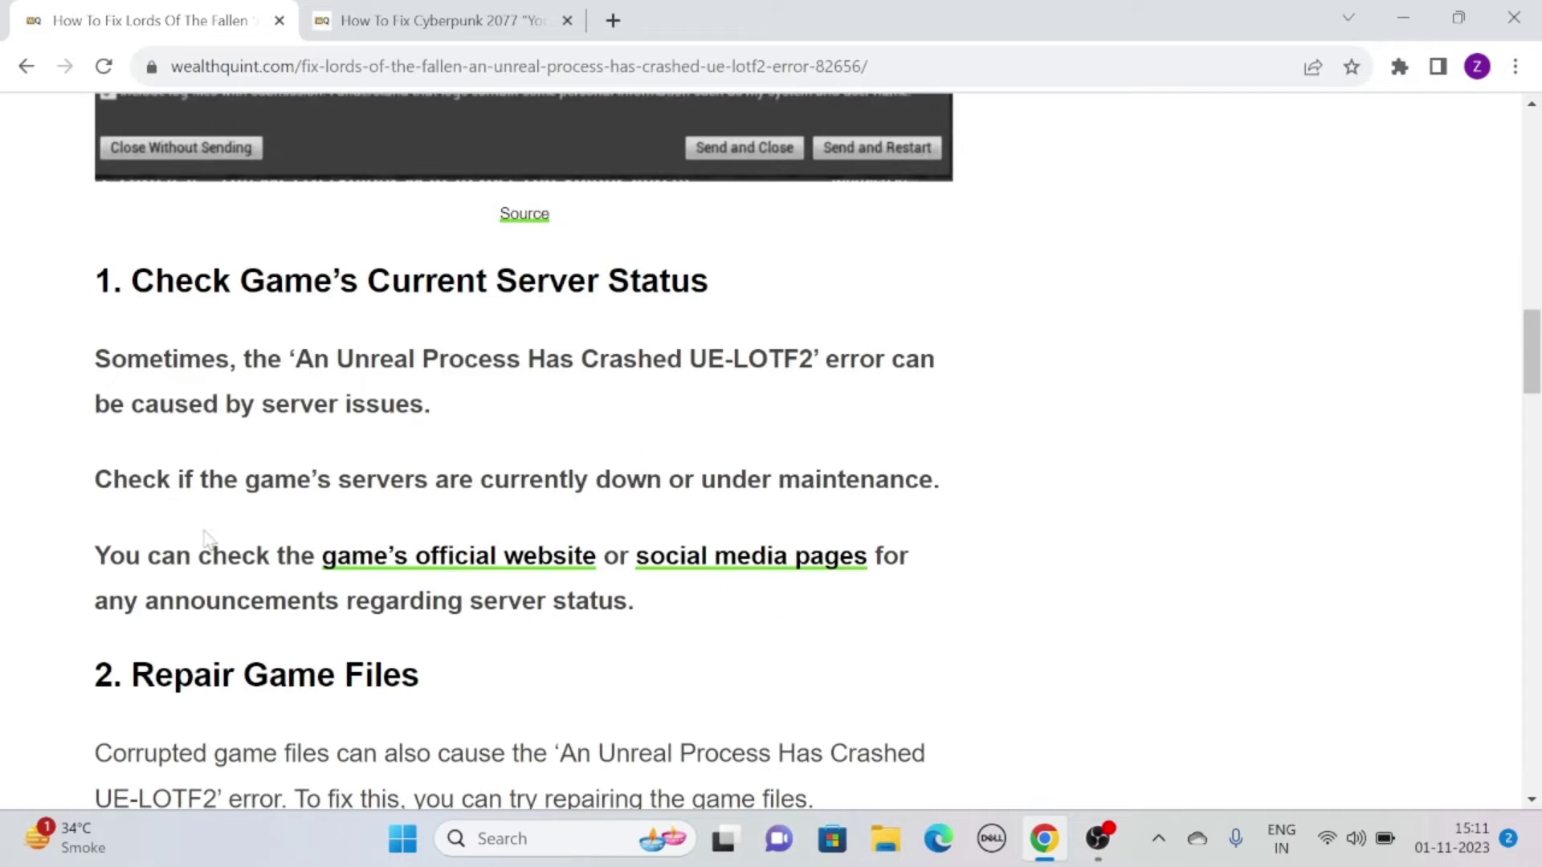
Highlight the 'Check Game's Current Server Status' heading, then clear the selection
{"action": "left_click_drag", "start_coordinate": [119, 274], "coordinate": [730, 265]}
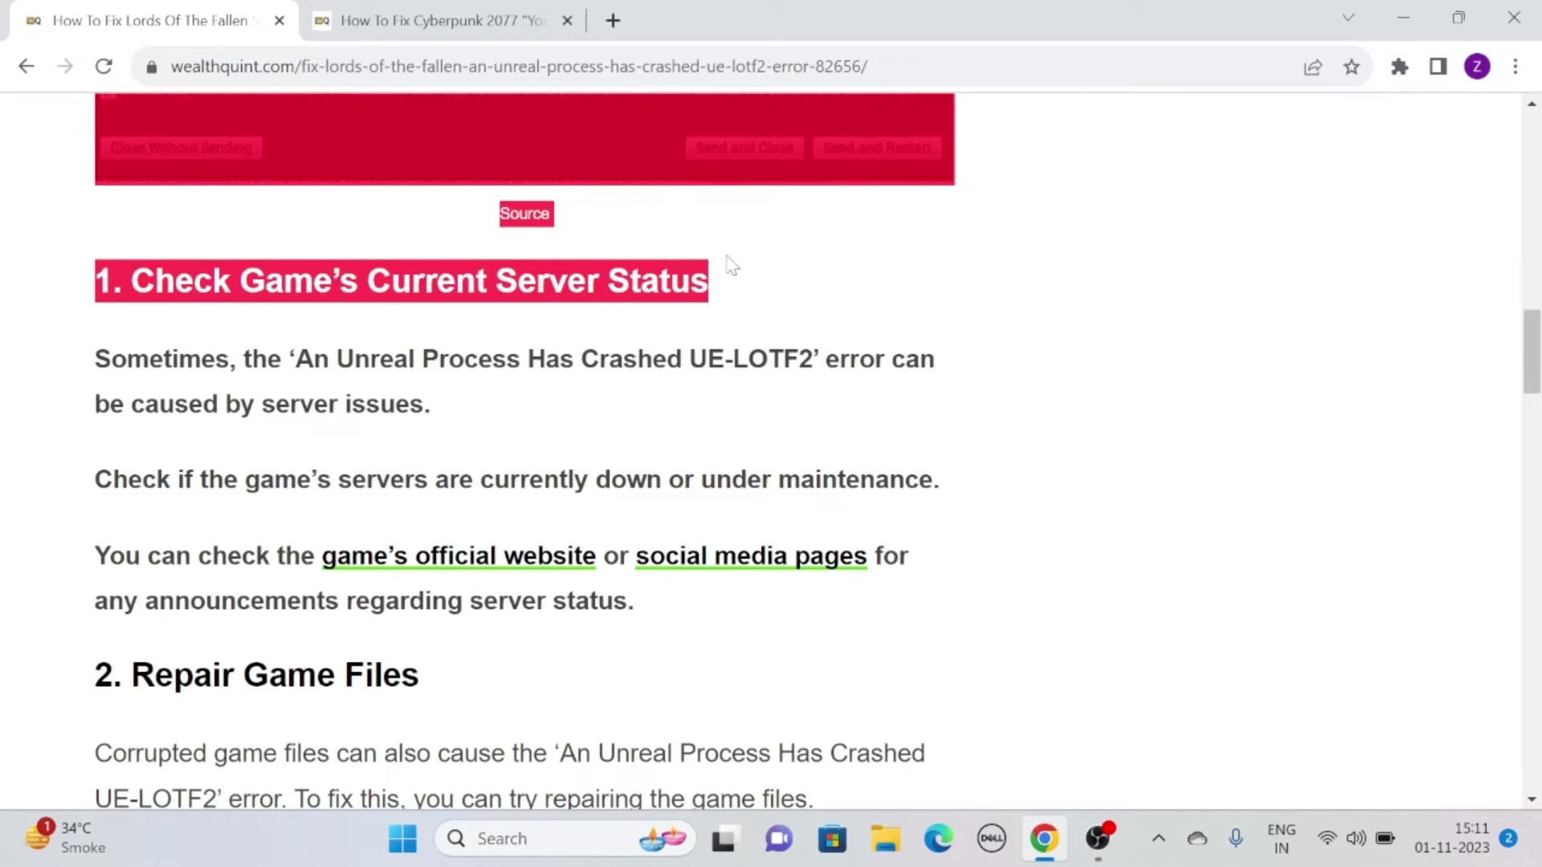
{"action": "left_click", "coordinate": [913, 287]}
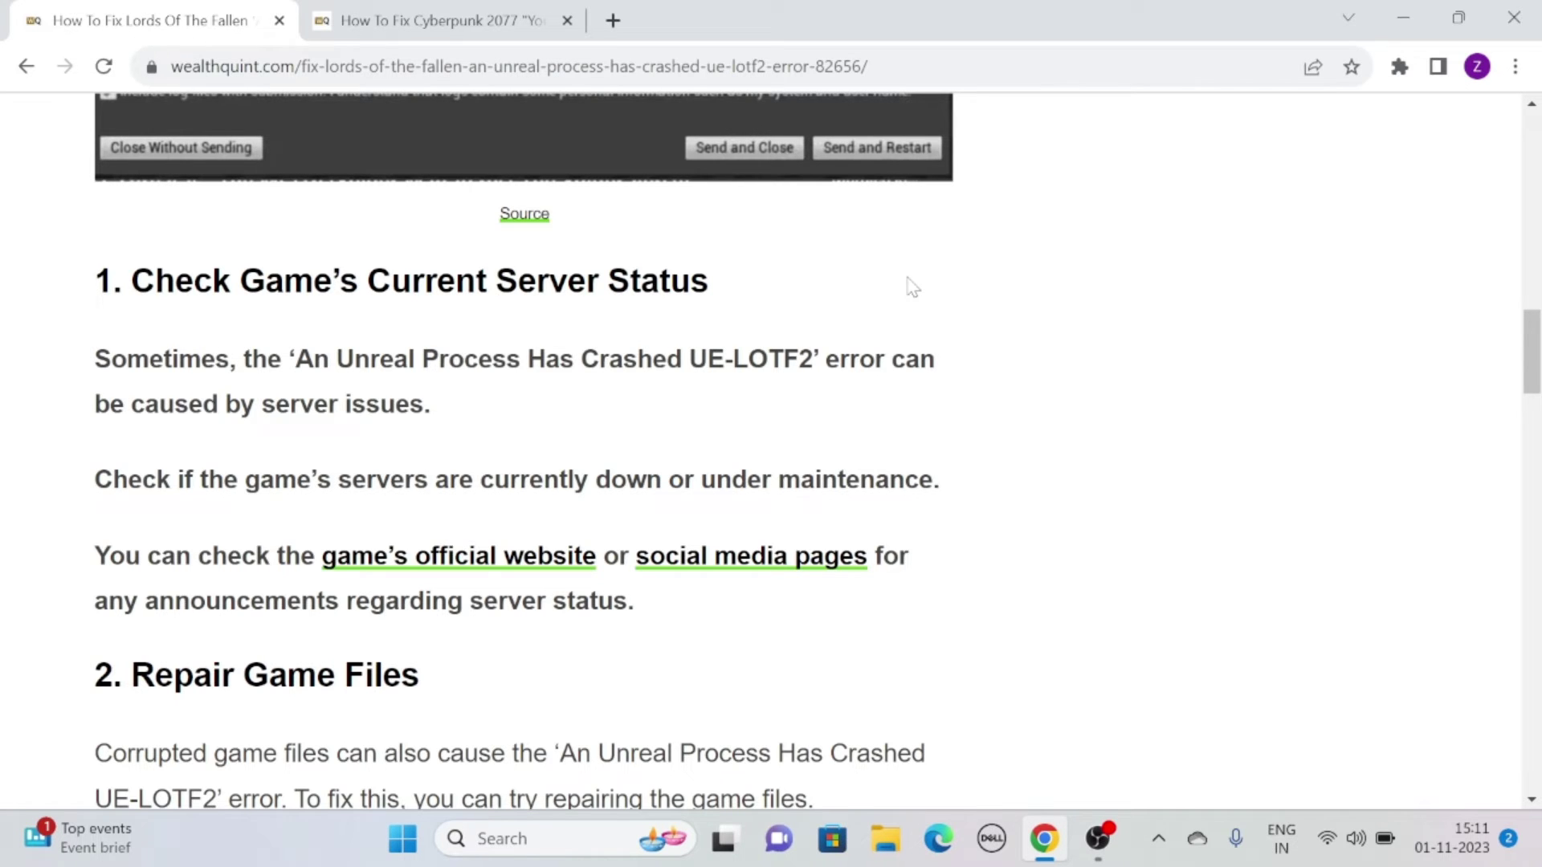
{"action": "scroll", "coordinate": [912, 287], "scroll_direction": "down", "scroll_amount": 2}
{"action": "scroll", "coordinate": [912, 287], "scroll_direction": "down", "scroll_amount": 2}
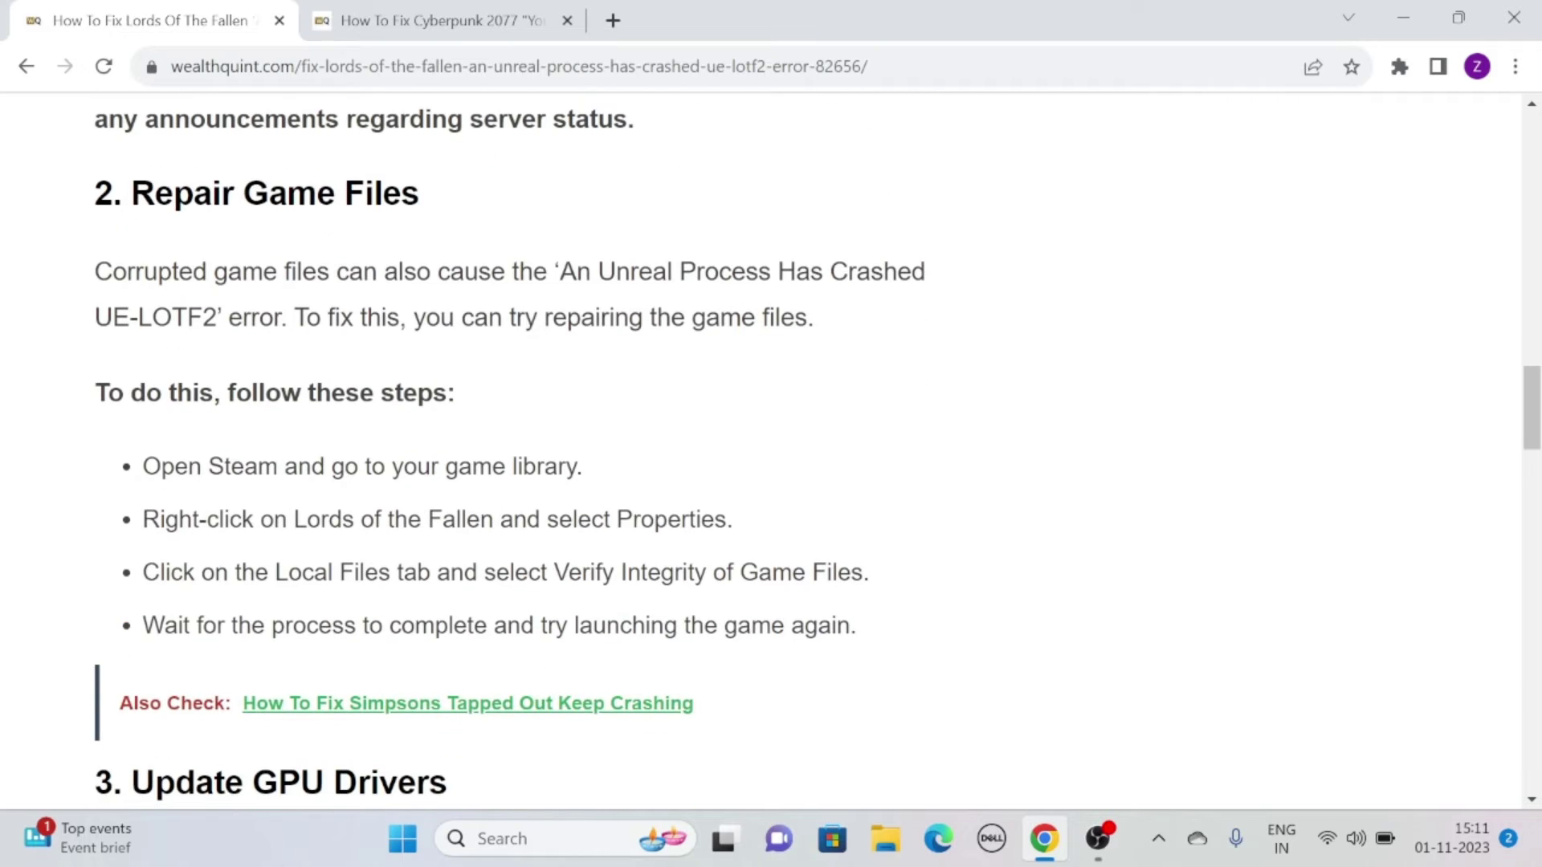
Highlight the '2. Repair Game Files' heading, then clear the selection
{"action": "left_click_drag", "start_coordinate": [135, 193], "coordinate": [453, 193]}
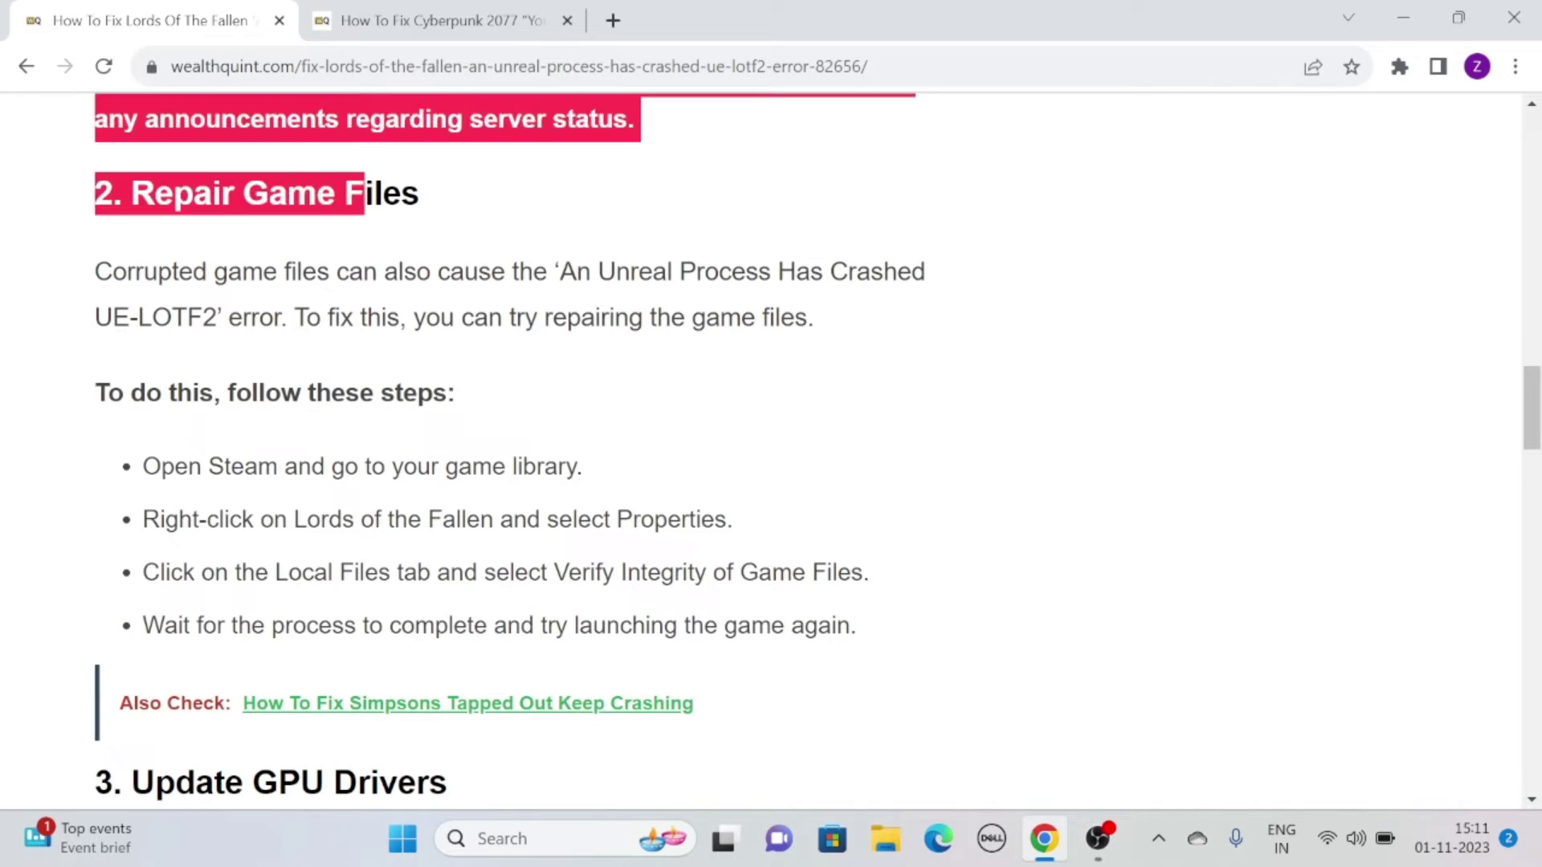
{"action": "left_click", "coordinate": [827, 198]}
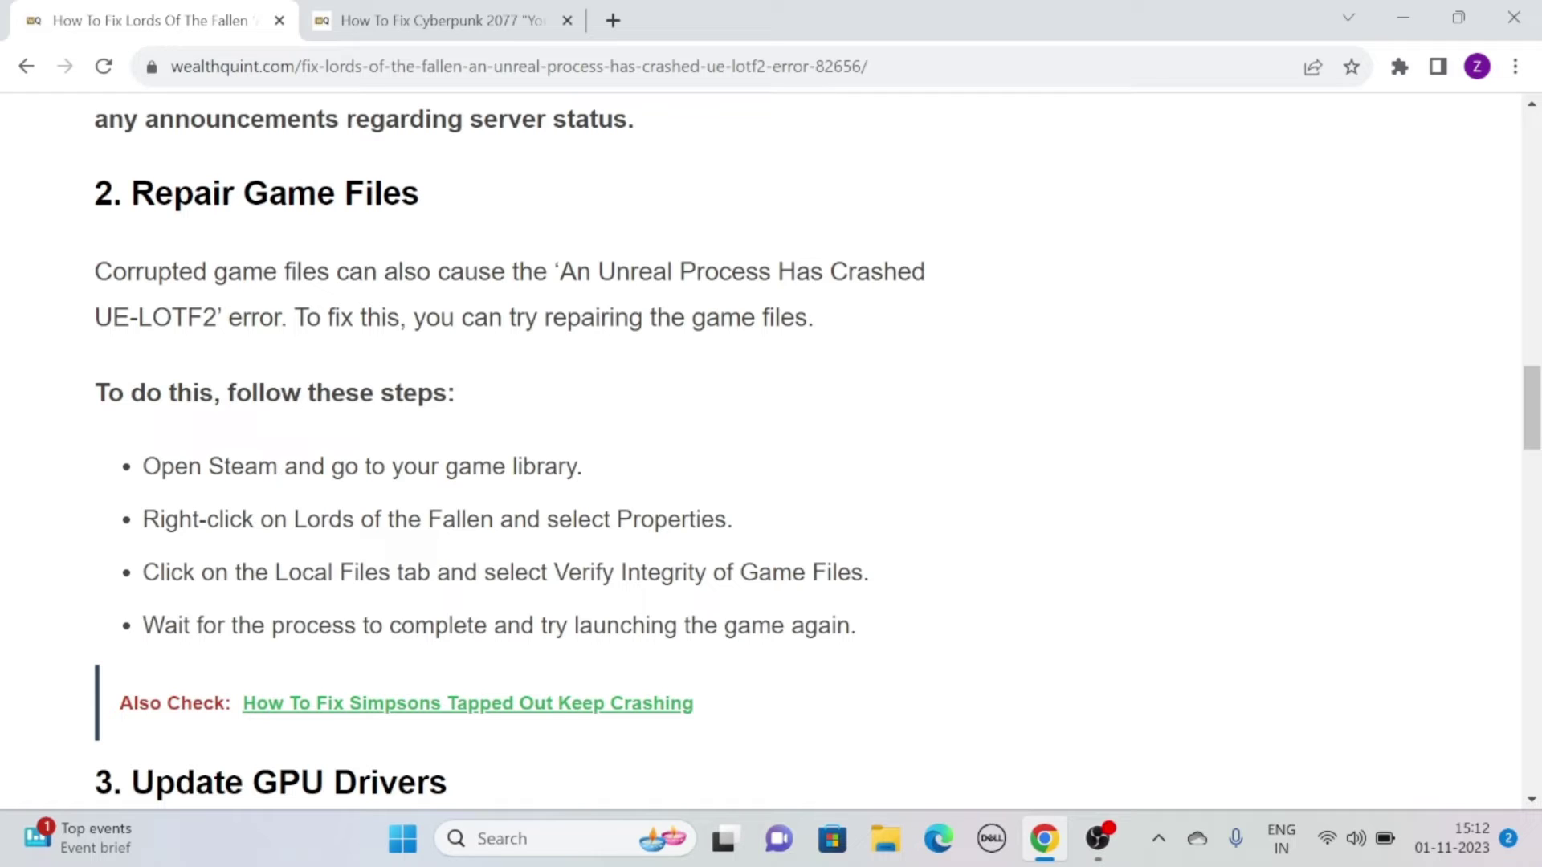
{"action": "scroll", "coordinate": [898, 390], "scroll_direction": "down", "scroll_amount": 1}
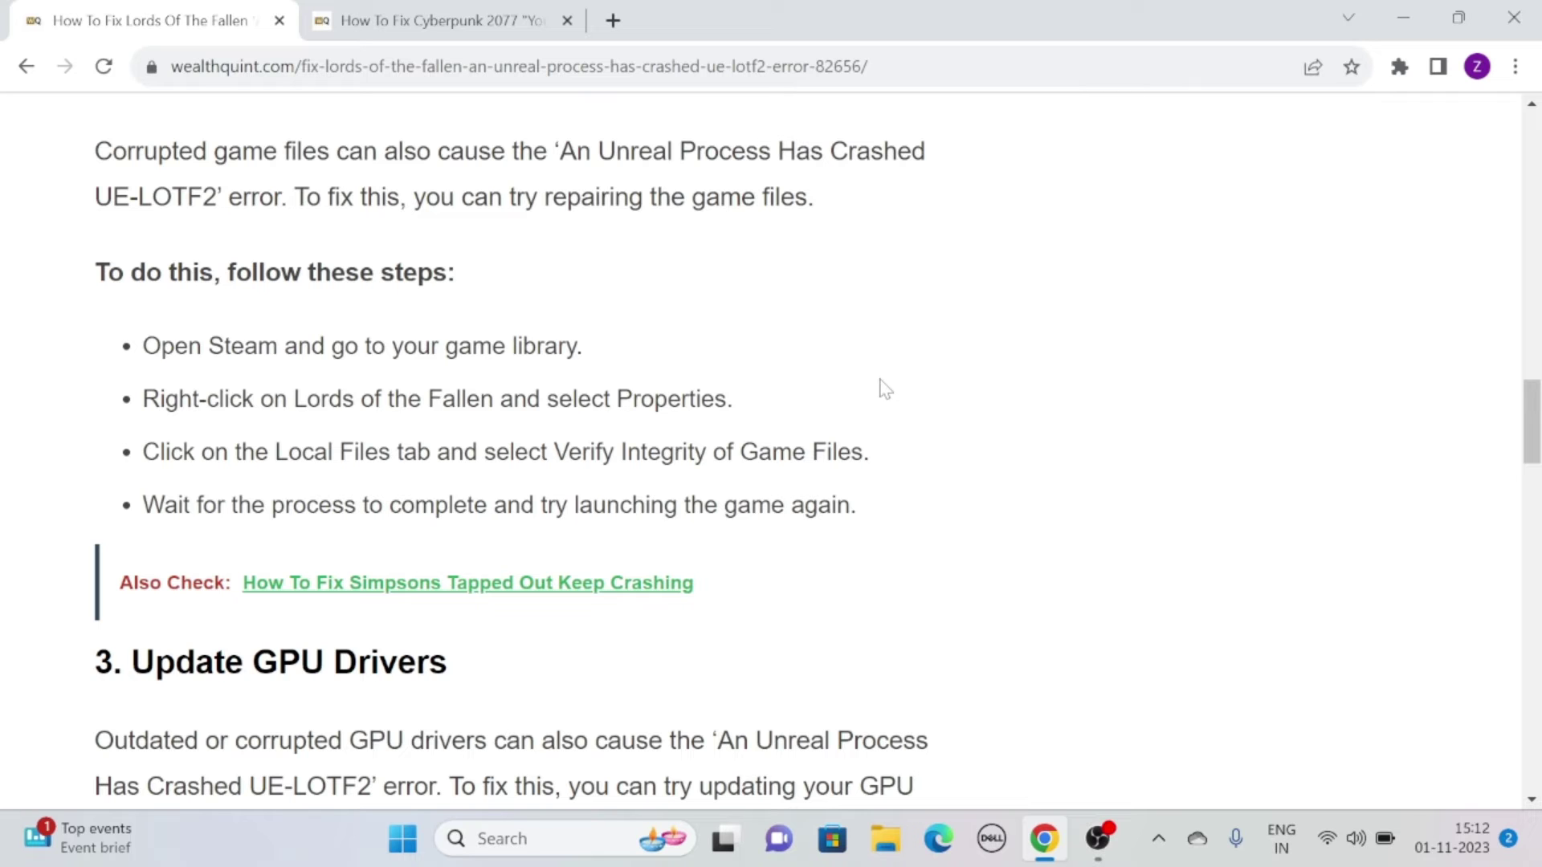
{"action": "scroll", "coordinate": [883, 388], "scroll_direction": "down", "scroll_amount": 2}
{"action": "scroll", "coordinate": [883, 389], "scroll_direction": "down", "scroll_amount": 1}
{"action": "scroll", "coordinate": [884, 388], "scroll_direction": "down", "scroll_amount": 2}
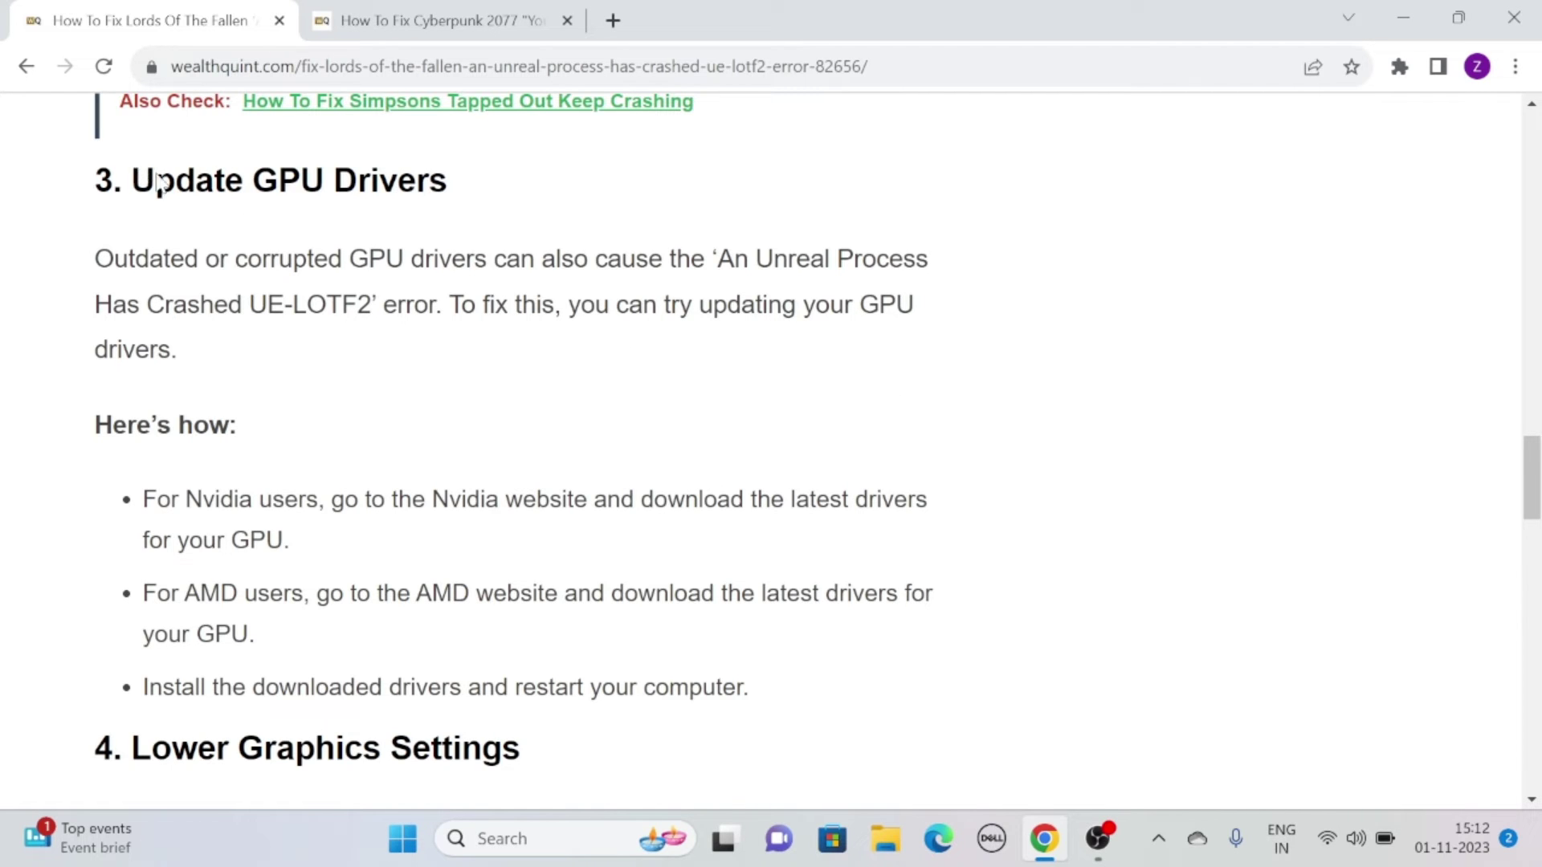
Highlight the '3. Update GPU Drivers' heading, then clear the selection
{"action": "left_click_drag", "start_coordinate": [135, 181], "coordinate": [470, 183]}
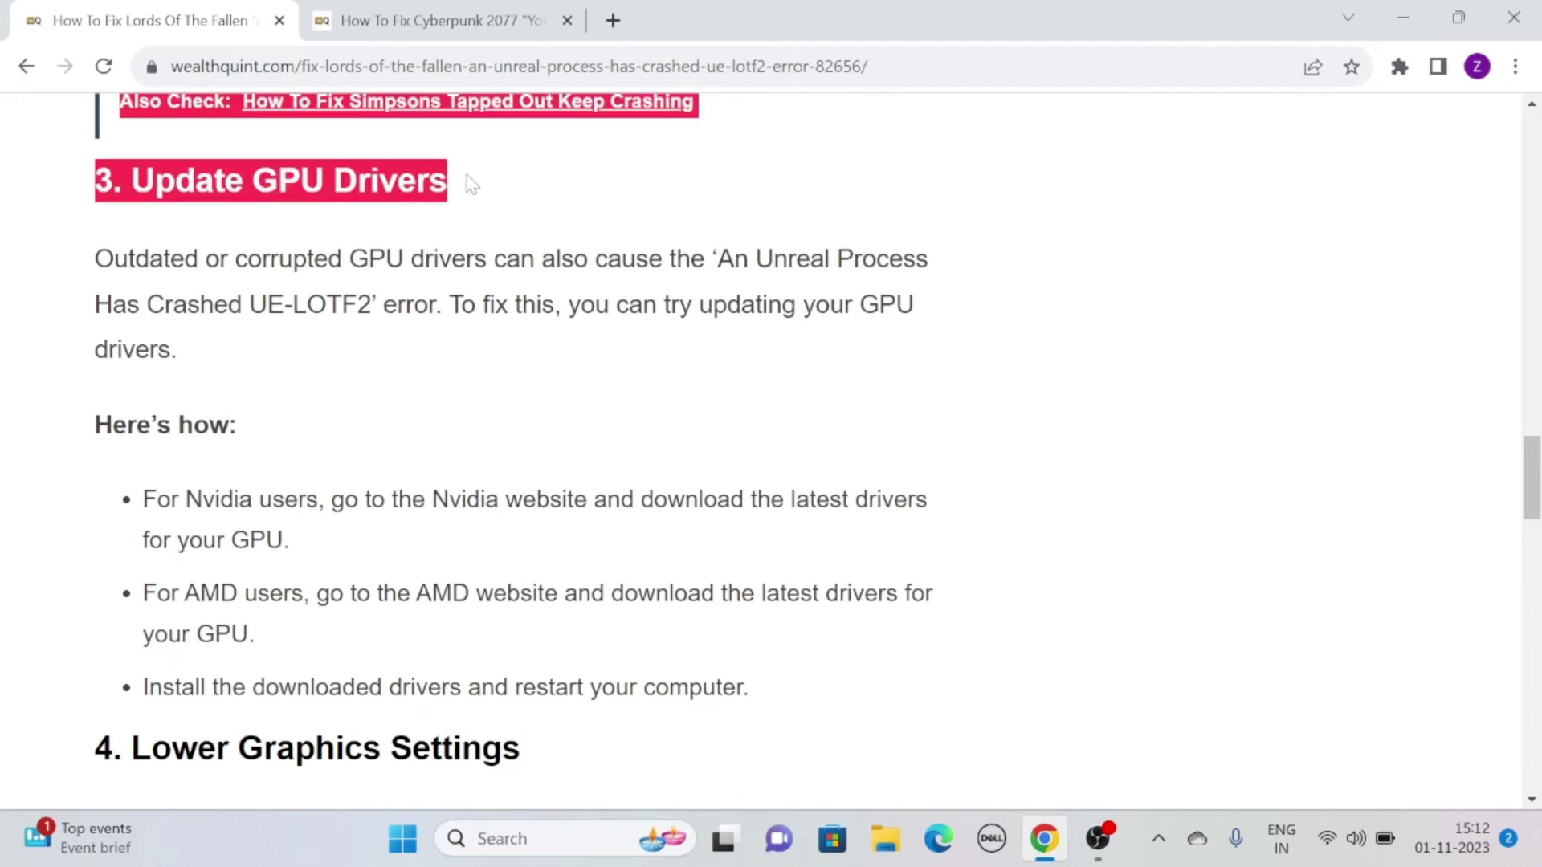
{"action": "left_click", "coordinate": [861, 186]}
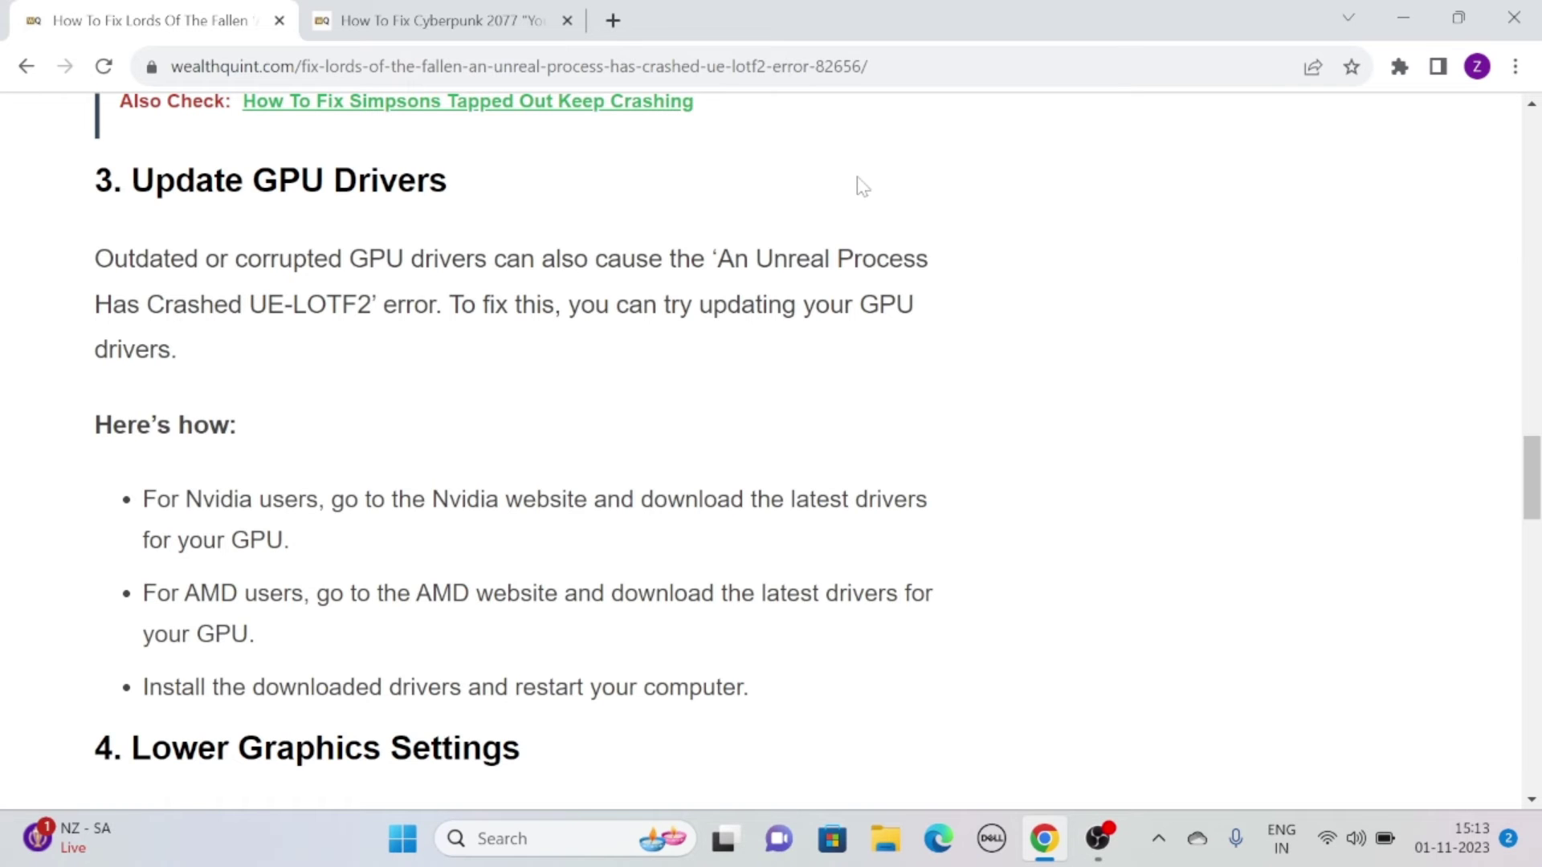
{"action": "scroll", "coordinate": [862, 186], "scroll_direction": "down", "scroll_amount": 5}
{"action": "scroll", "coordinate": [861, 185], "scroll_direction": "down", "scroll_amount": 5}
{"action": "scroll", "coordinate": [862, 186], "scroll_direction": "down", "scroll_amount": 3}
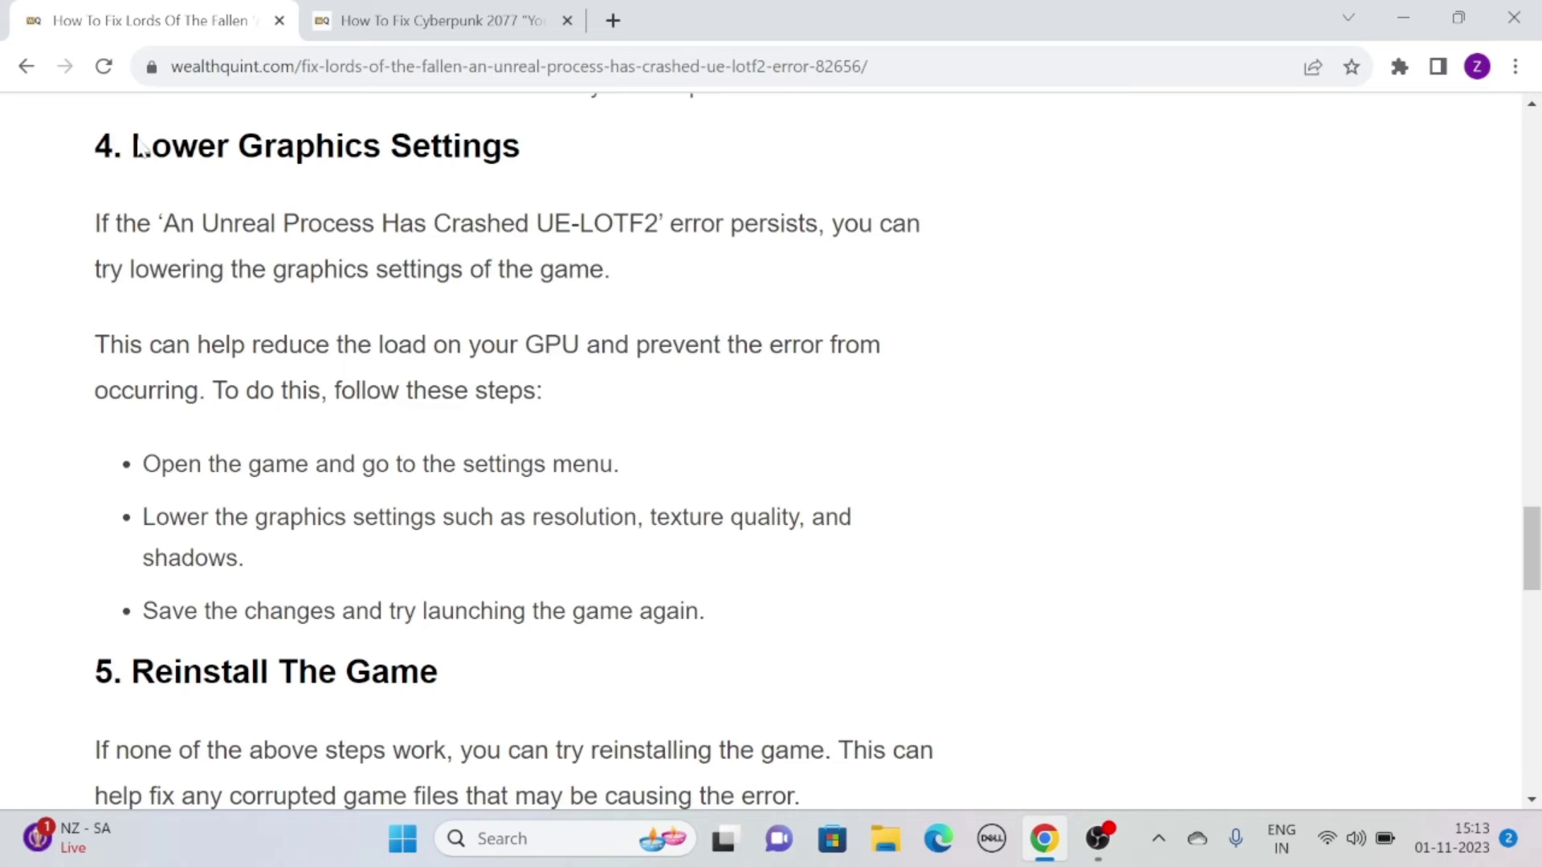
Highlight the '4. Lower Graphics Settings' heading, then clear the selection
{"action": "left_click_drag", "start_coordinate": [94, 144], "coordinate": [572, 144]}
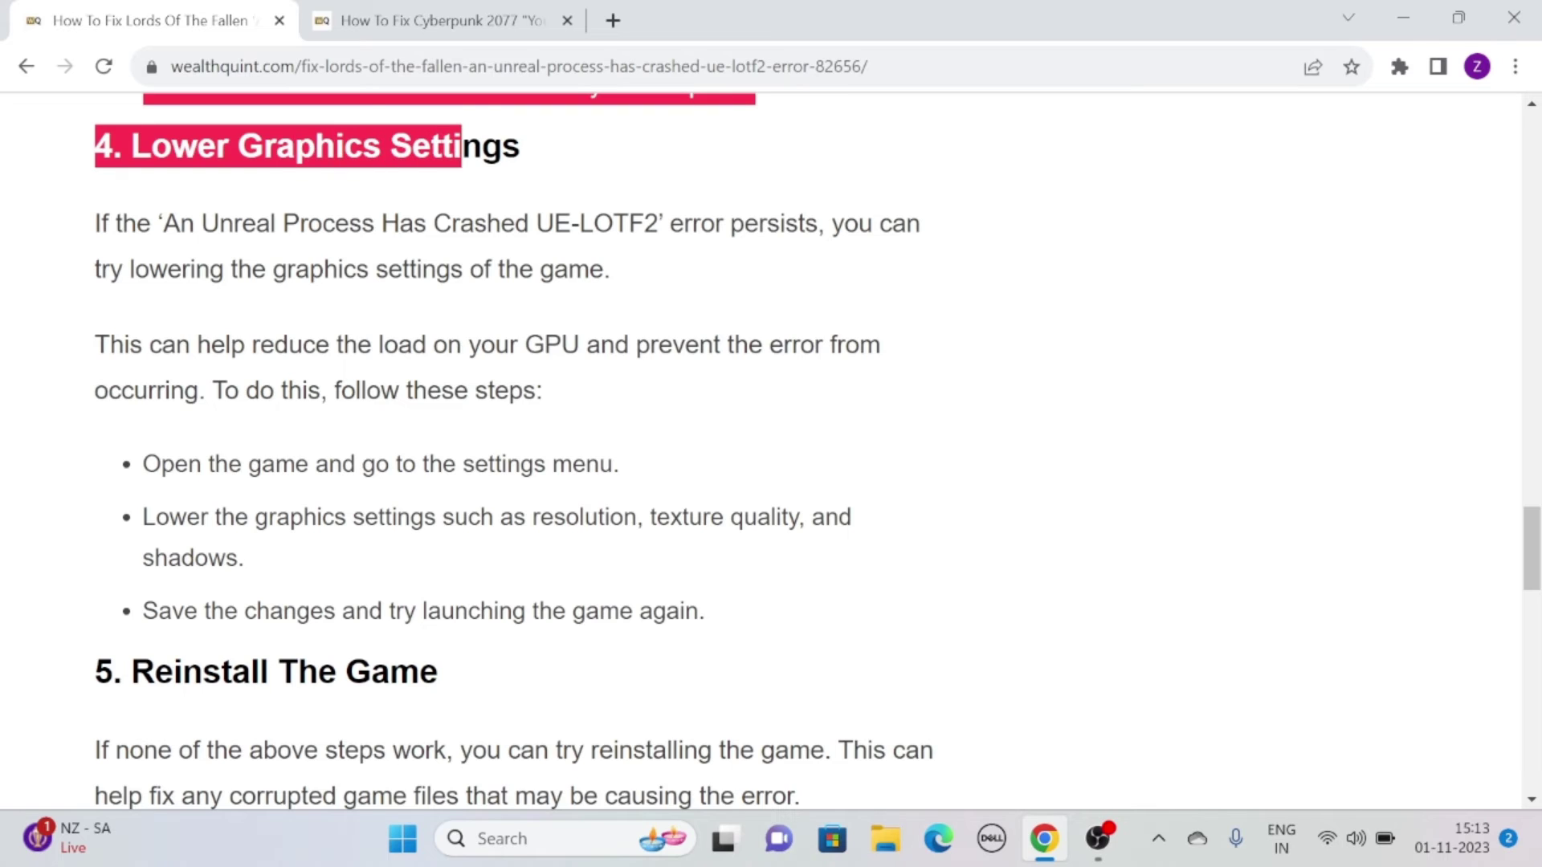
{"action": "left_click", "coordinate": [888, 139]}
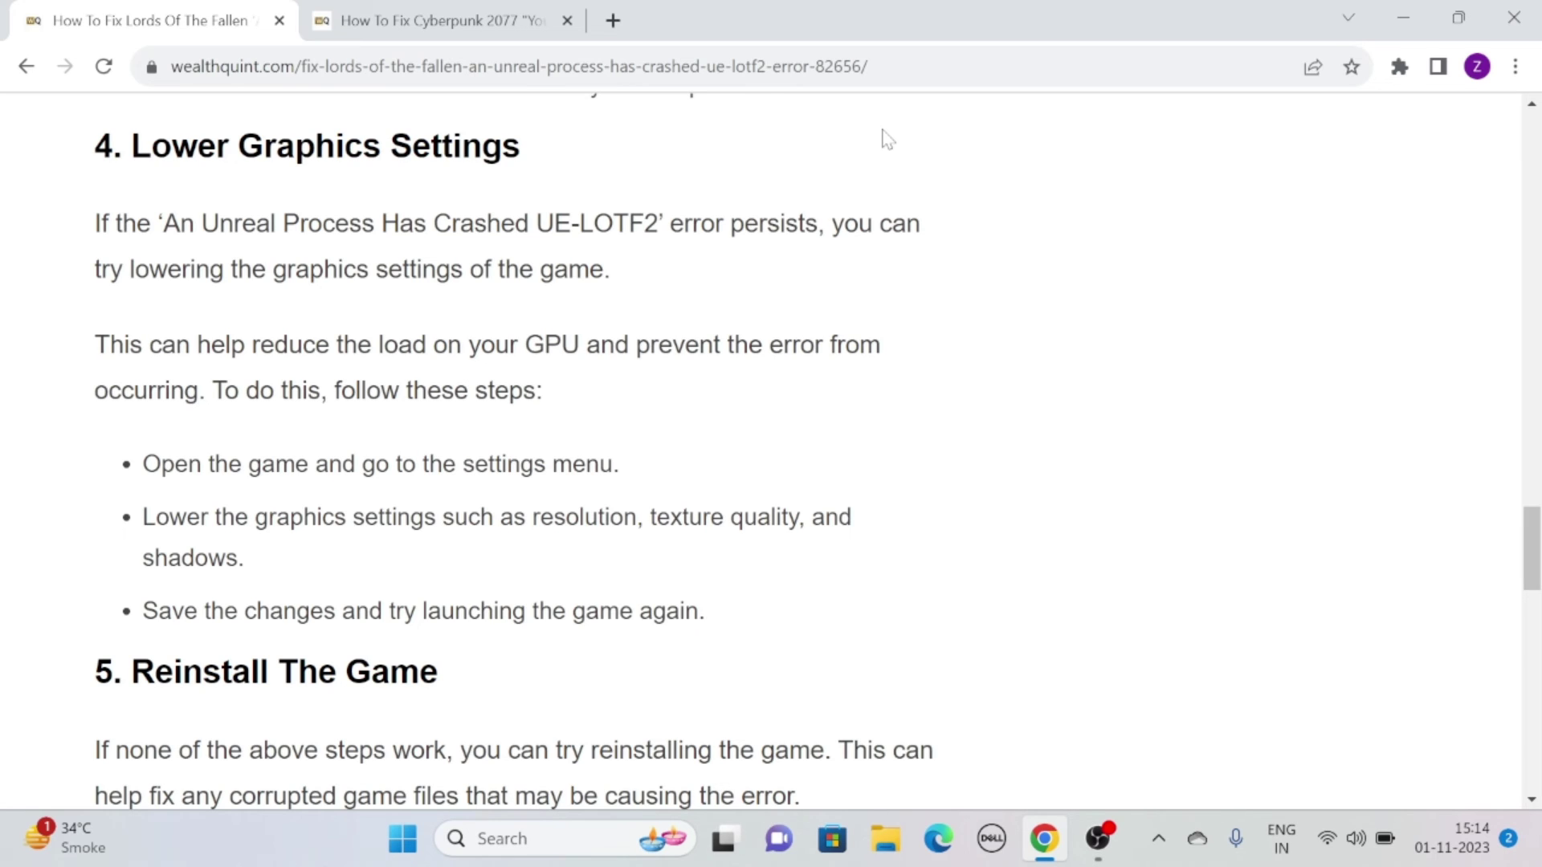
{"action": "scroll", "coordinate": [887, 139], "scroll_direction": "down", "scroll_amount": 2}
{"action": "scroll", "coordinate": [887, 138], "scroll_direction": "down", "scroll_amount": 2}
{"action": "scroll", "coordinate": [887, 138], "scroll_direction": "down", "scroll_amount": 1}
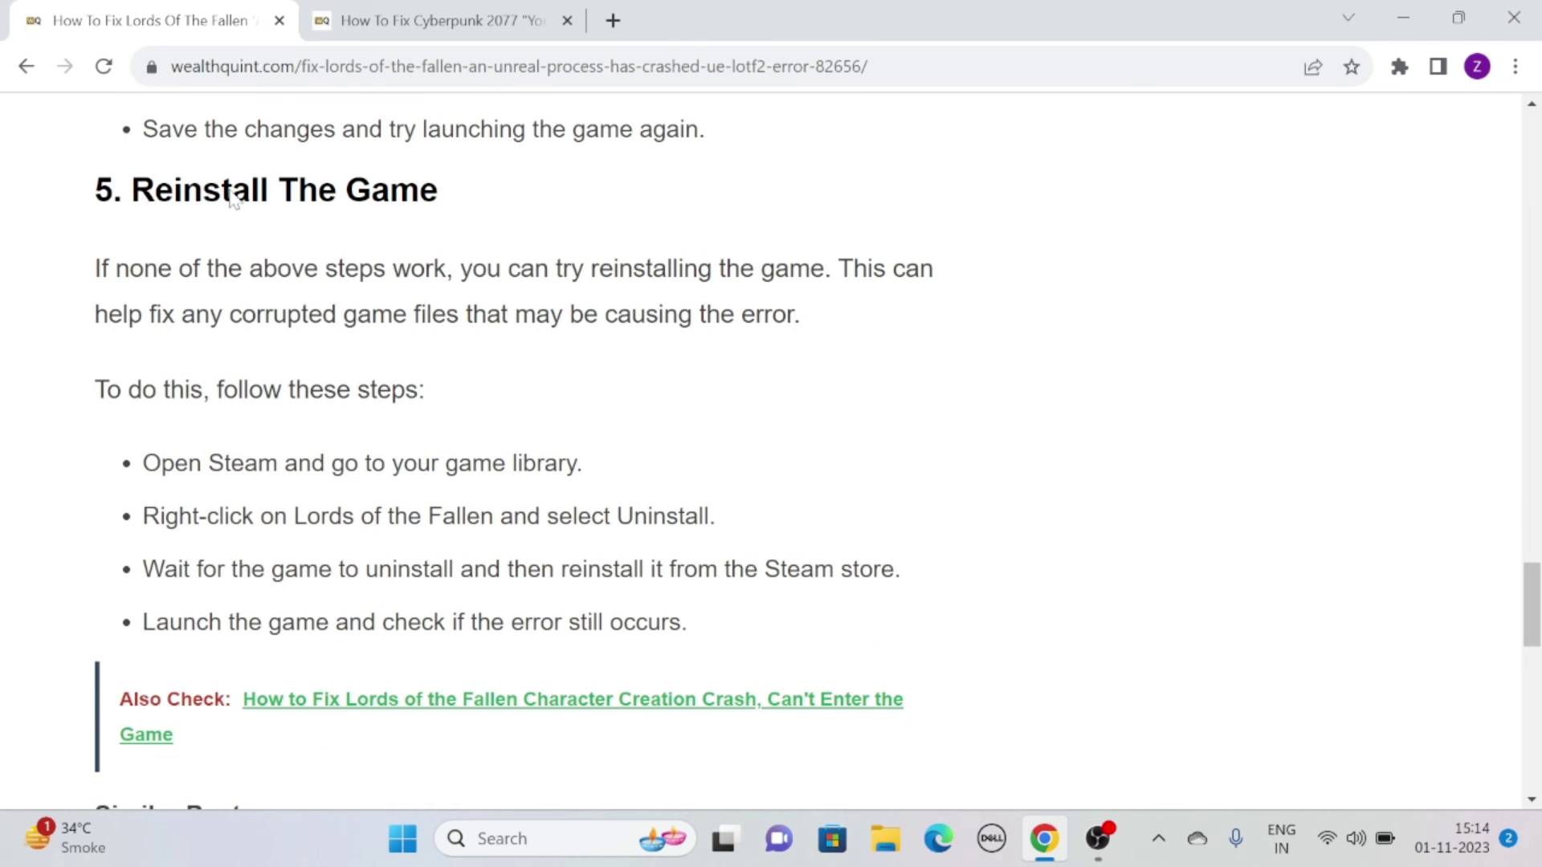
Highlight the '5. Reinstall The Game' heading, then clear the selection
{"action": "left_click_drag", "start_coordinate": [259, 189], "coordinate": [480, 201]}
{"action": "left_click", "coordinate": [640, 210]}
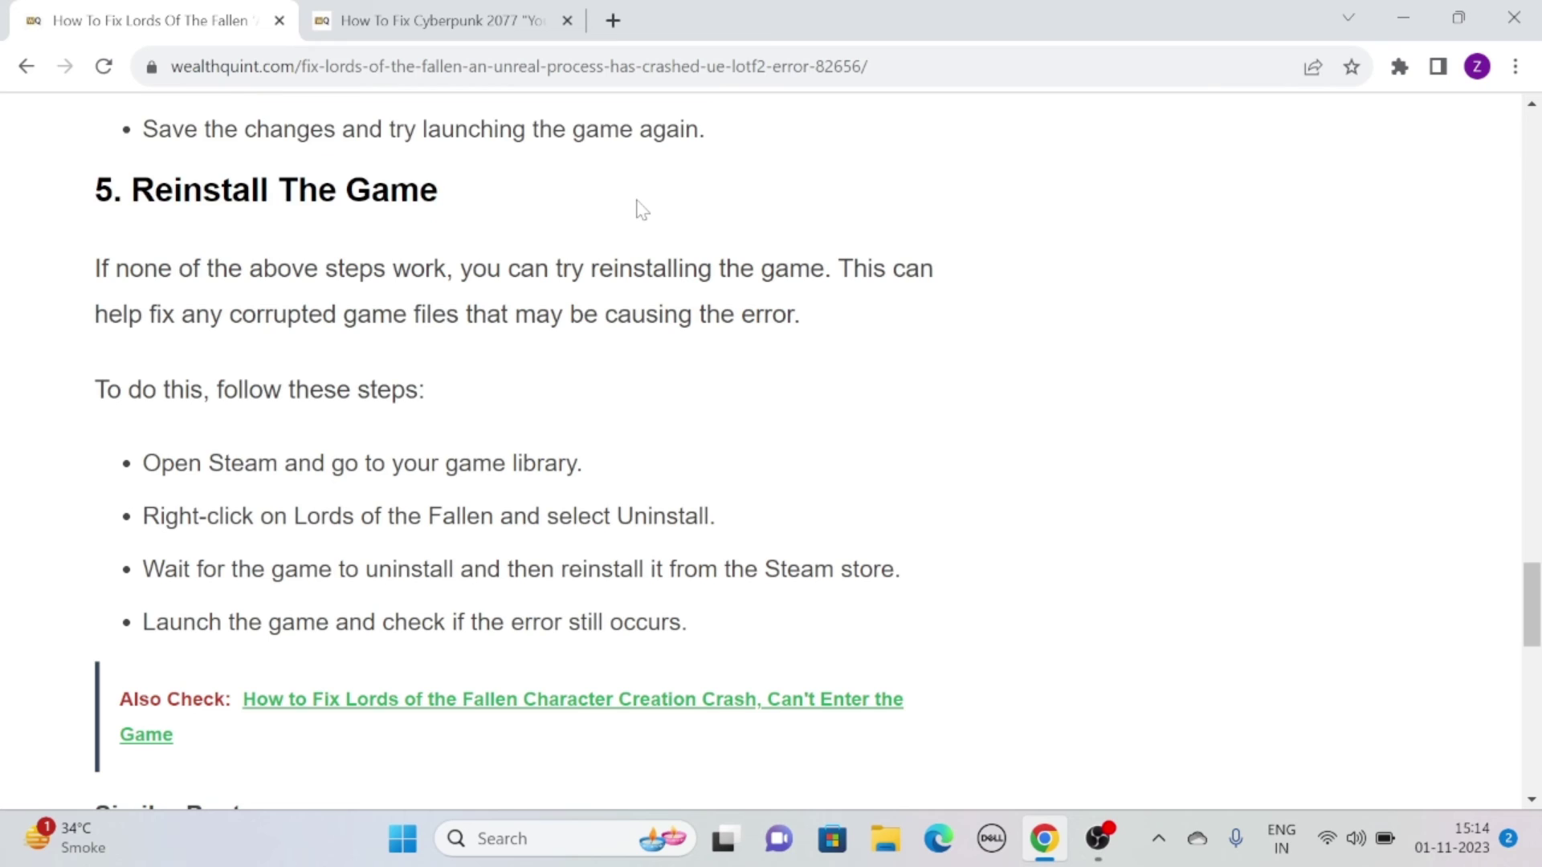